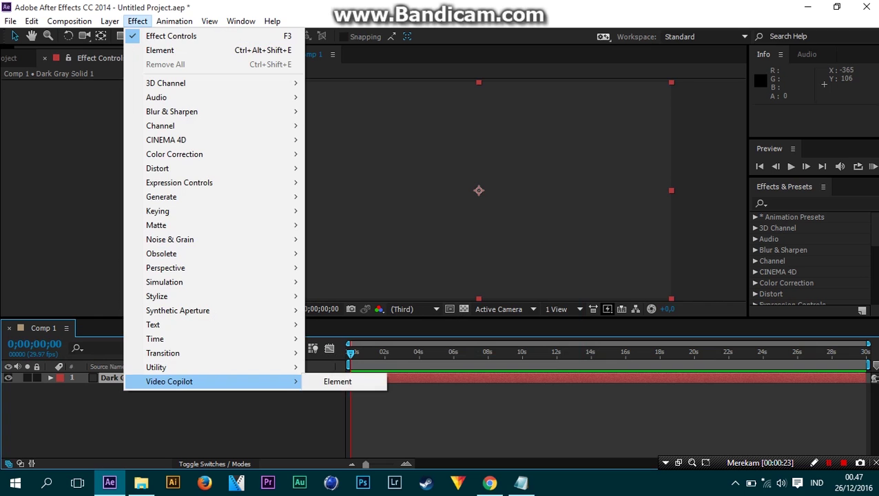
Close After Effects without saving the changes to the untitled project
click(337, 380)
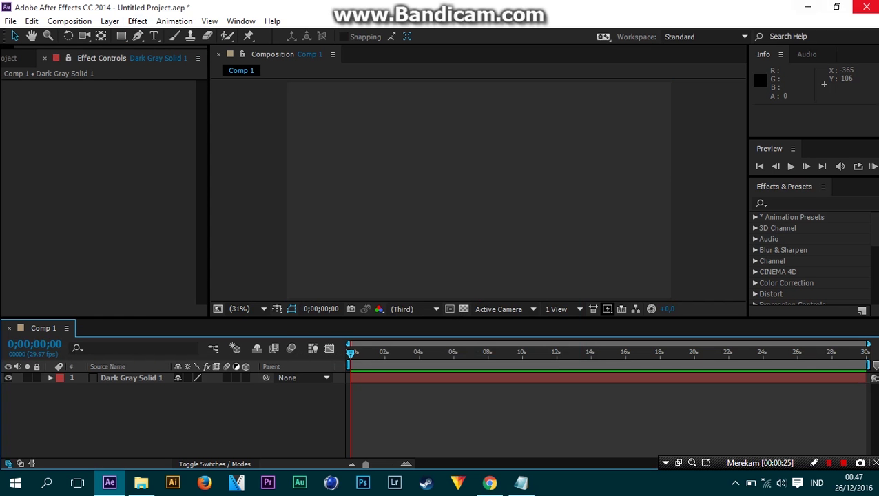
click(867, 7)
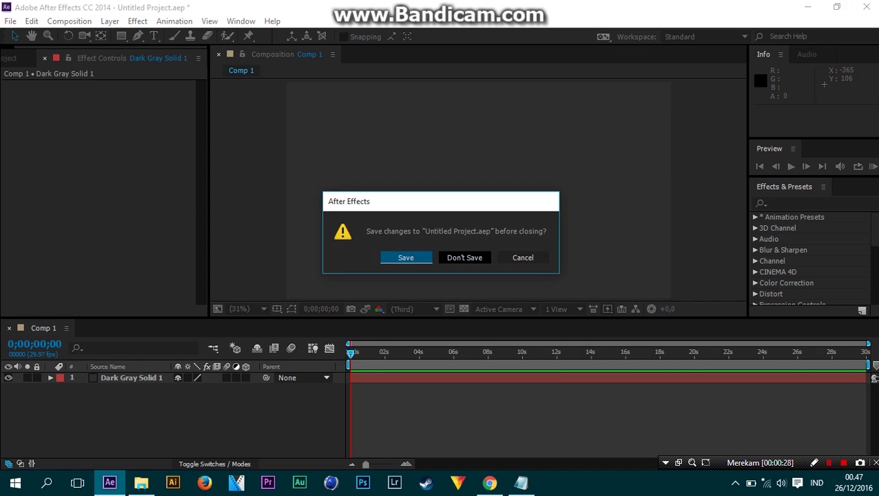
click(464, 257)
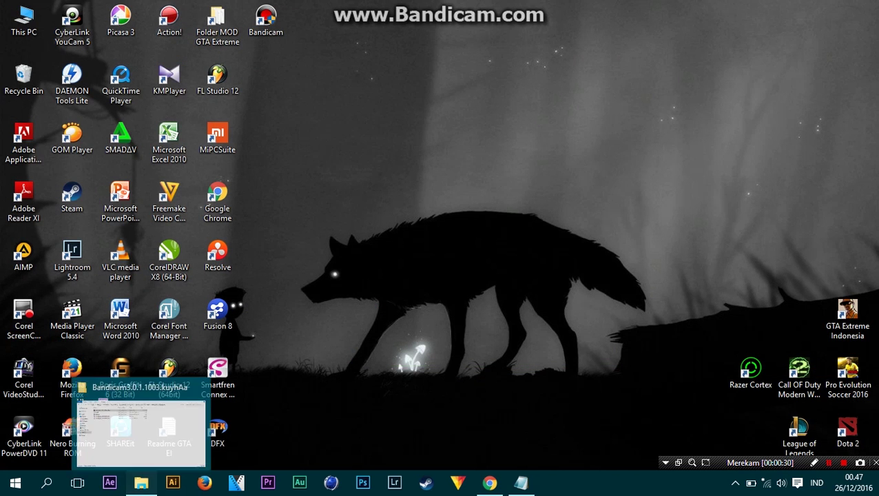
Switch to File Explorer and open the VideoCopilot - Saber folder under SOFTWARE, Kumpulan Plugin & Preset, Video Copilot on drive D
click(141, 482)
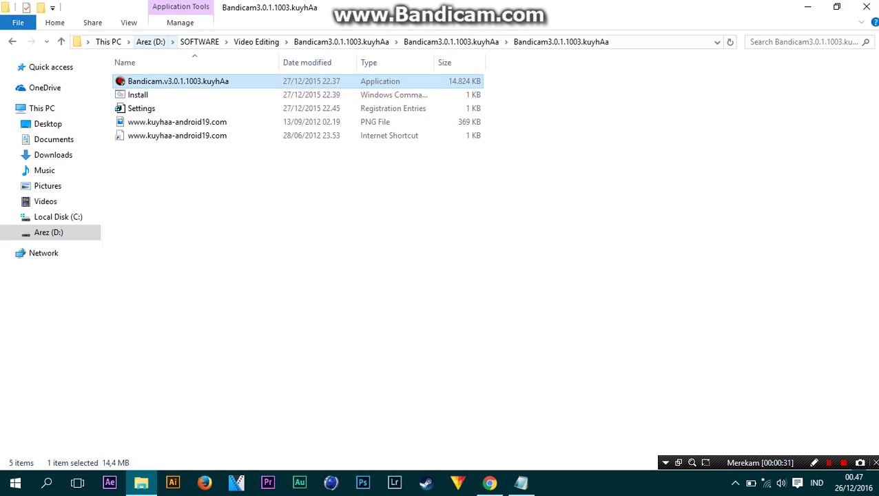
click(150, 41)
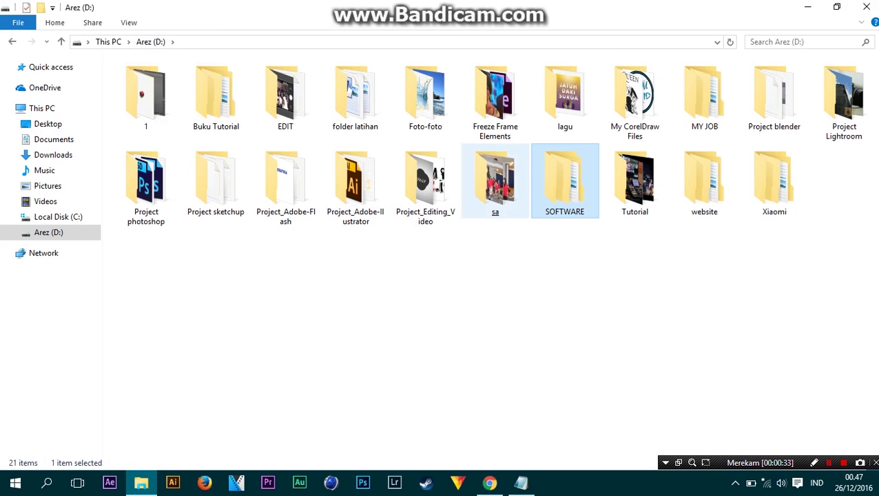
double_click(565, 179)
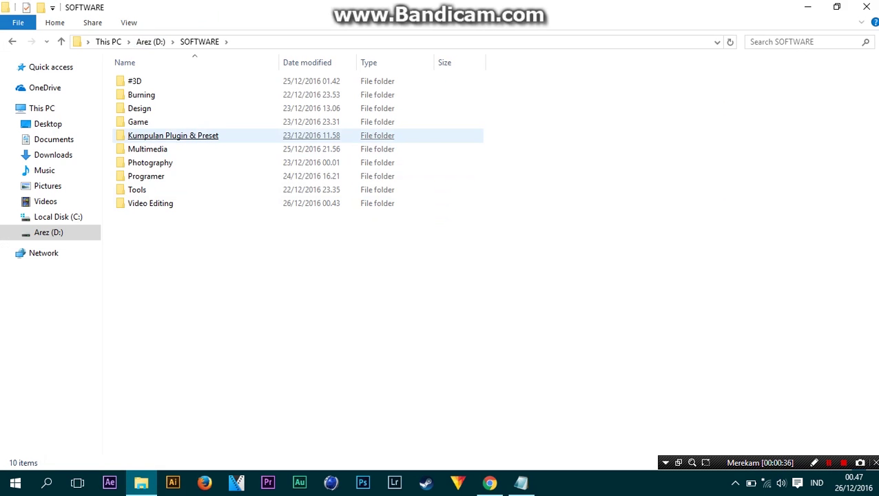
double_click(172, 135)
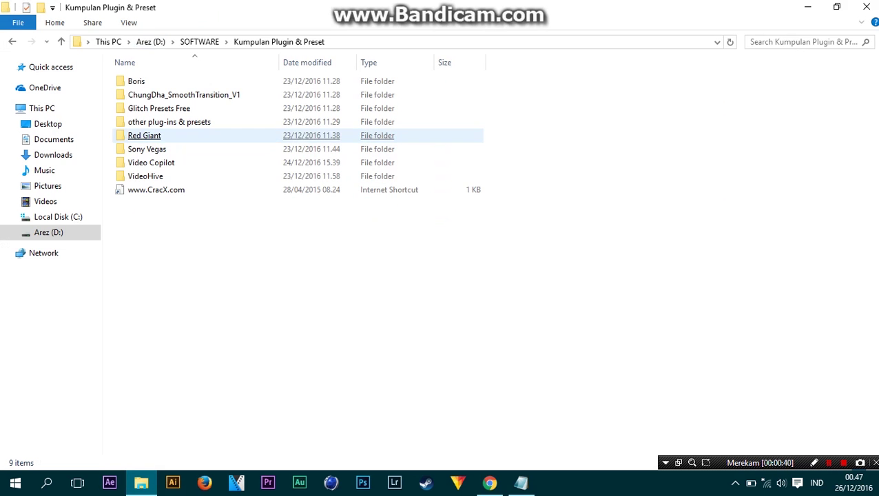
double_click(145, 135)
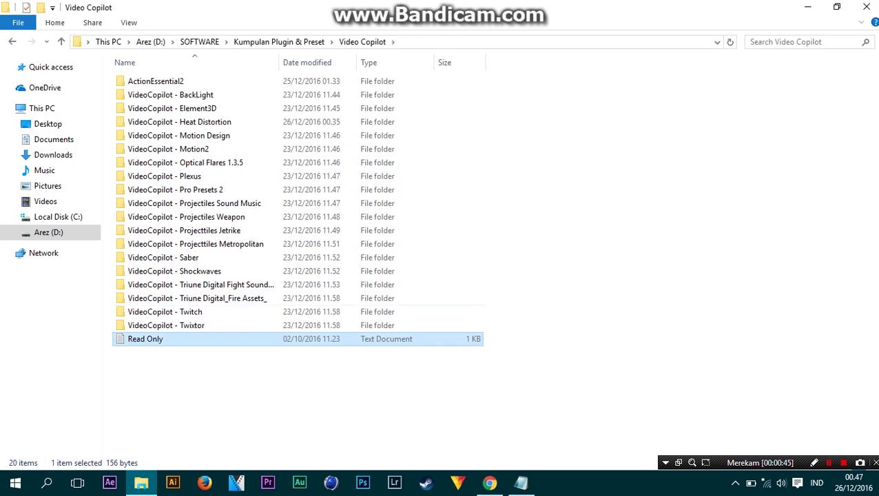
click(162, 257)
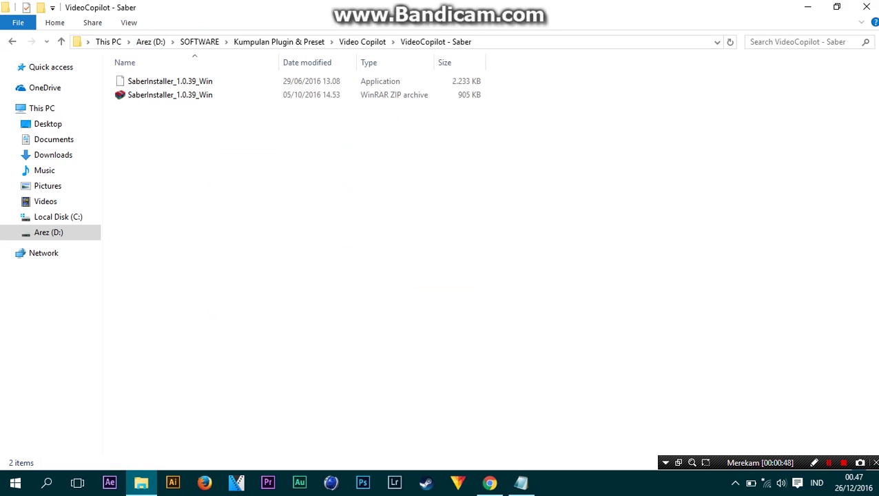
Run the SaberInstaller_1.0.39_Win application and install Saber for After Effects CC2014
click(169, 94)
double_click(169, 81)
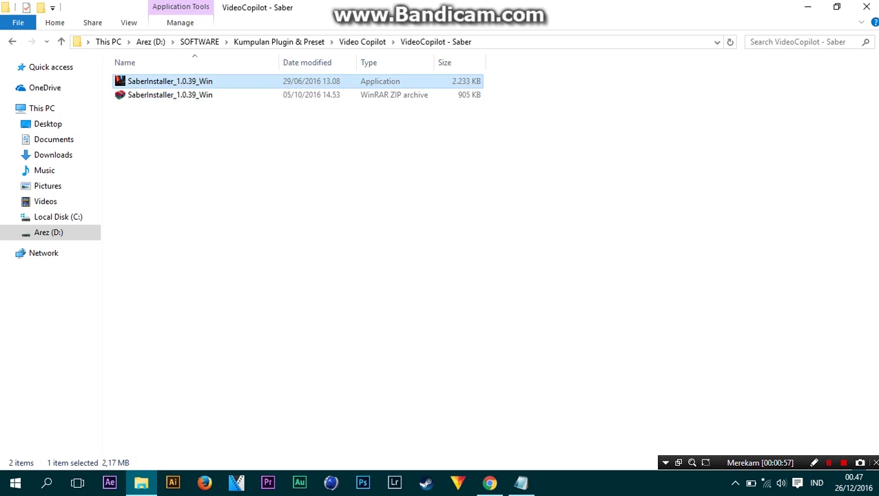
key(Return)
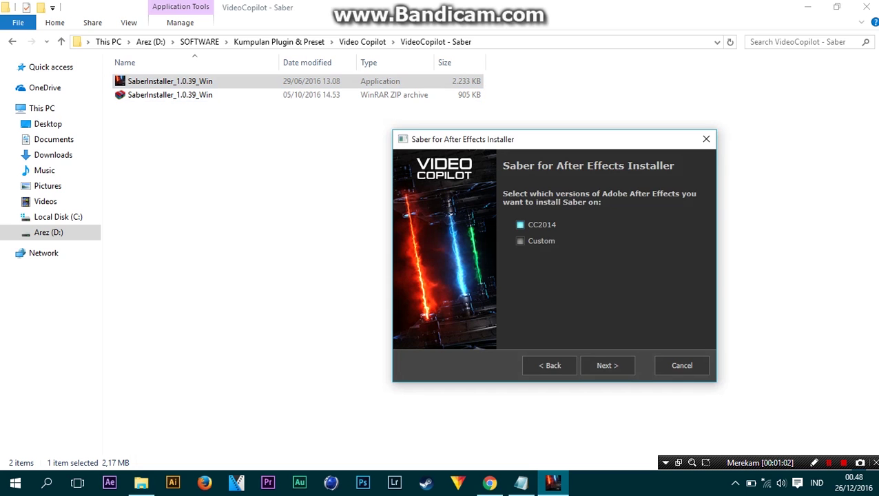
key(Return)
key(Return)
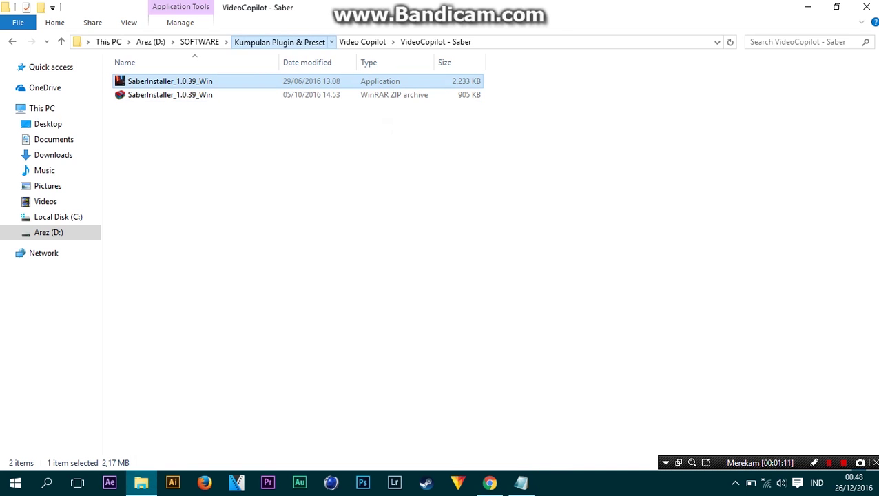
Go back to the Video Copilot folder and open VideoCopilot - Heat Distortion down to its HeatDistortionInstaller_1.0.31_Win subfolder
click(279, 42)
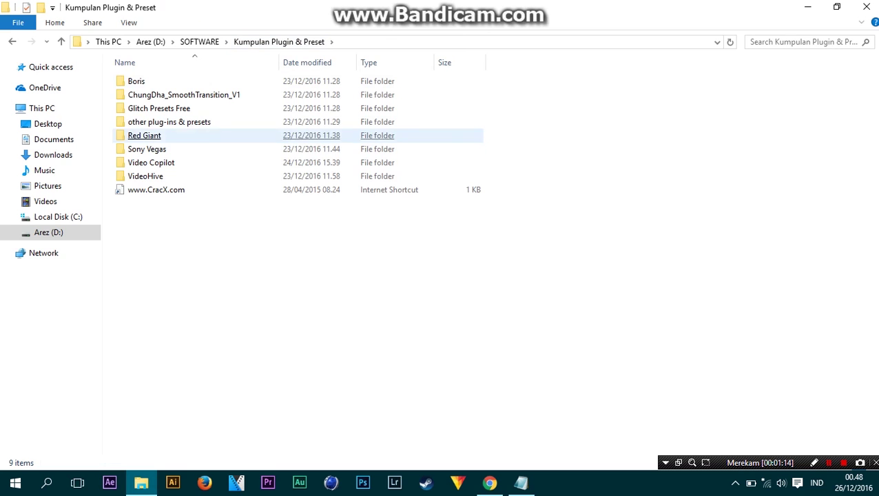
double_click(151, 162)
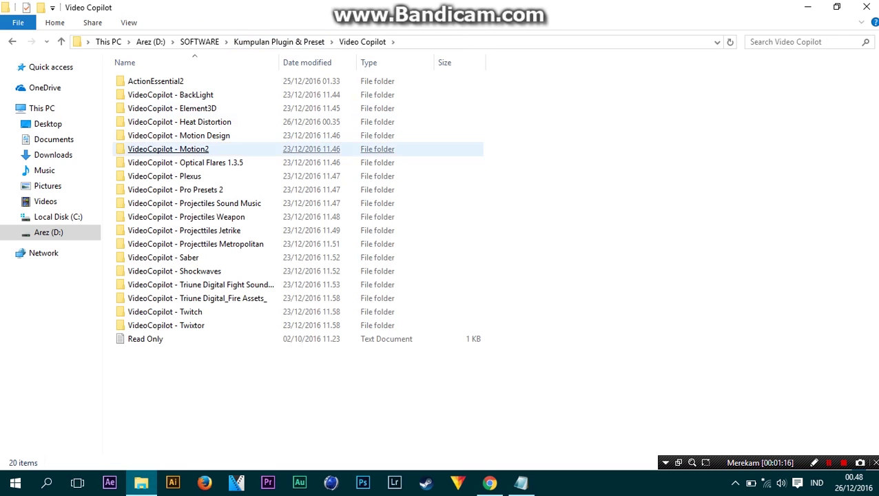
click(179, 122)
double_click(179, 122)
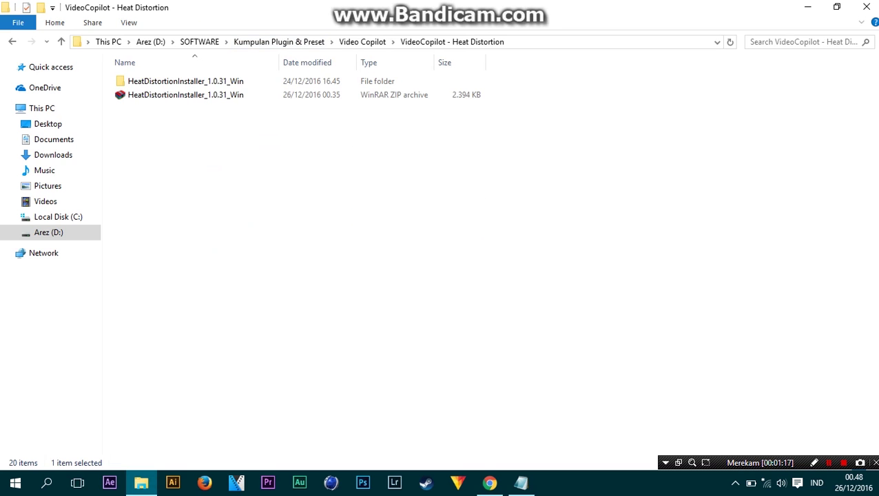
click(185, 94)
click(185, 81)
double_click(185, 82)
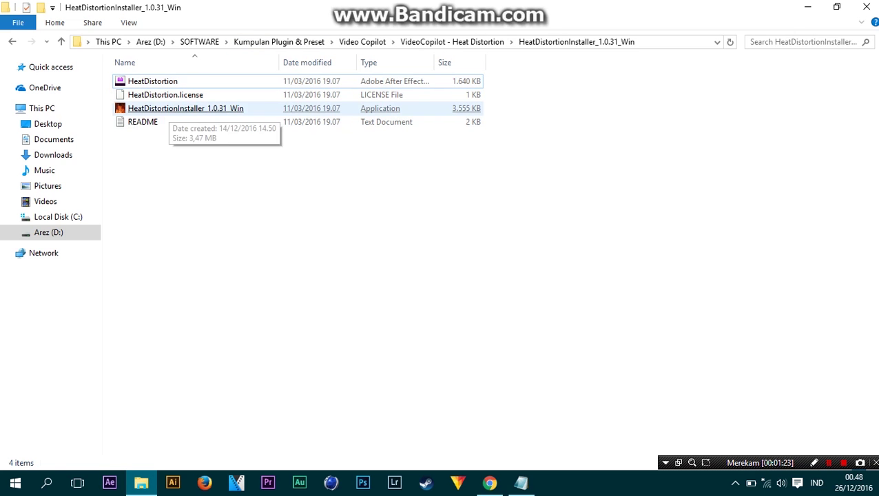
Run the HeatDistortionInstaller_1.0.31_Win application and install Heat Distortion for After Effects CC 2014
click(176, 110)
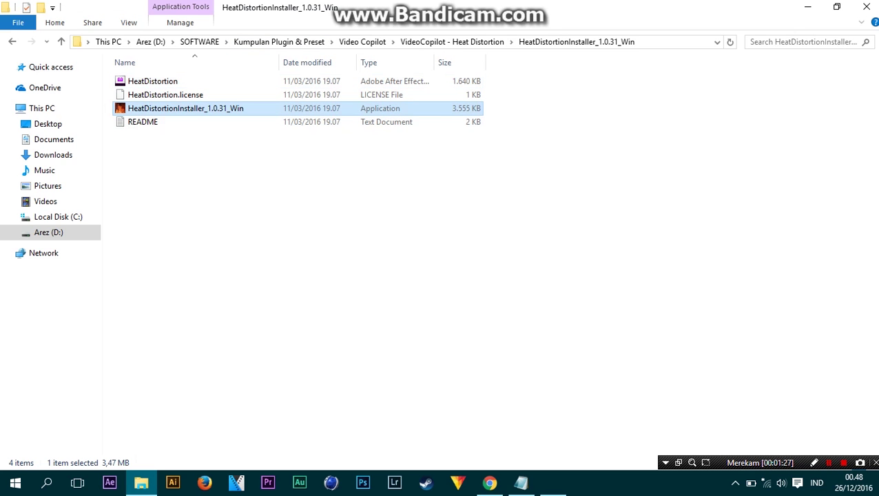
key(Return)
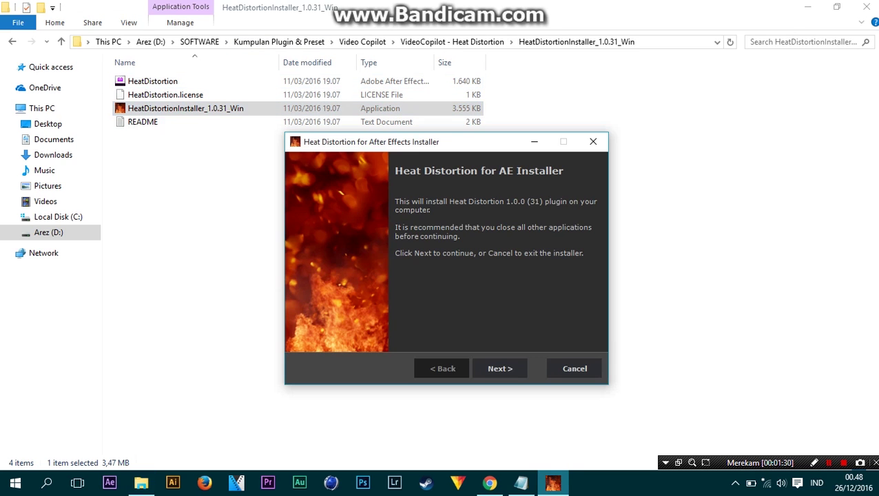
key(Return)
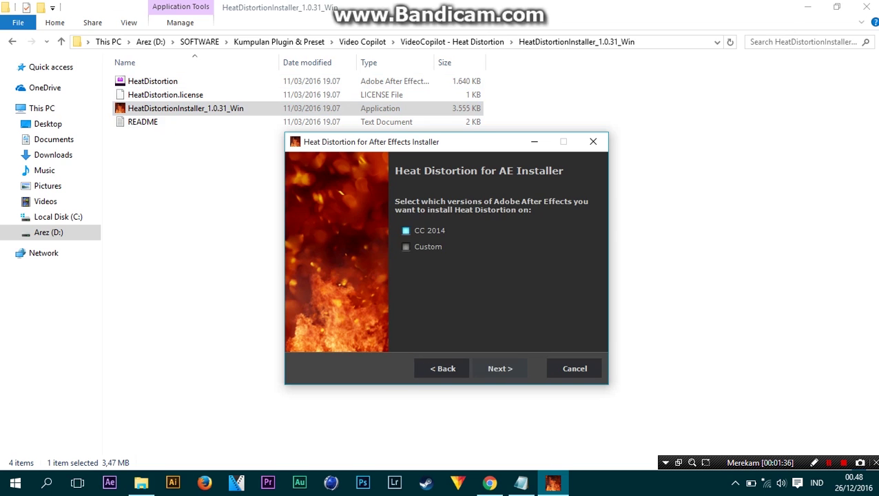
key(Return)
key(Return)
key(Return)
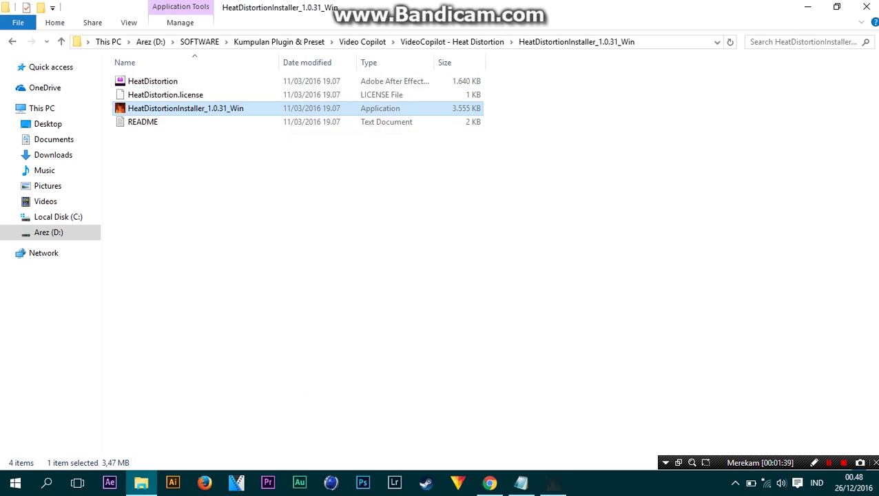
Copy the HeatDistortion After Effects plug-in file from the installer folder
mouse_move(163, 81)
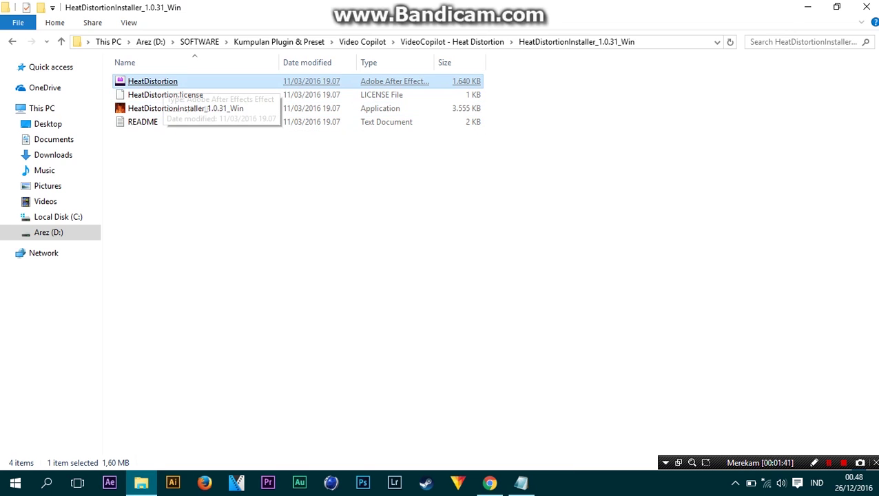
right_click(162, 82)
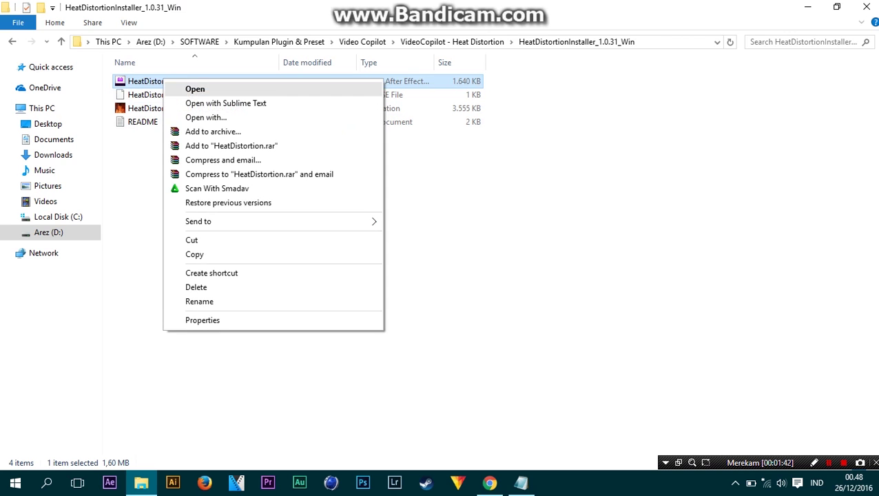
click(199, 254)
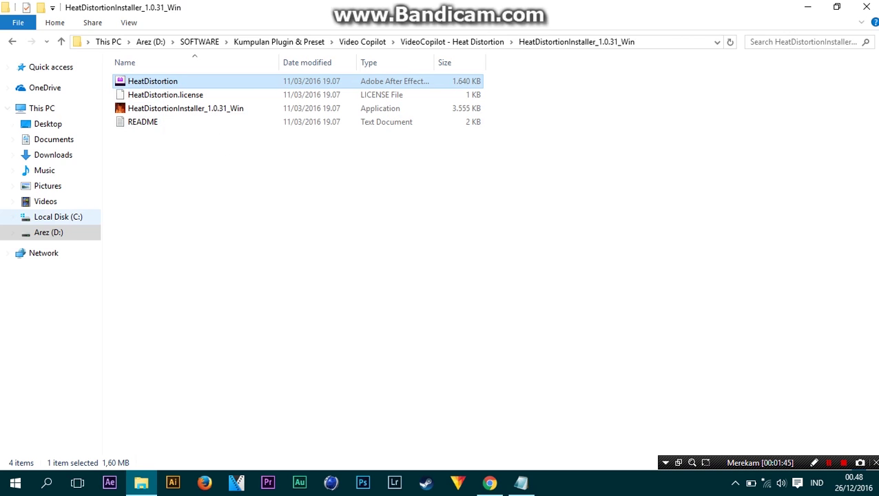
Open the VideoCopilot plug-ins folder inside the Support Files of Adobe After Effects CC 2014 in Program Files on drive C
click(58, 216)
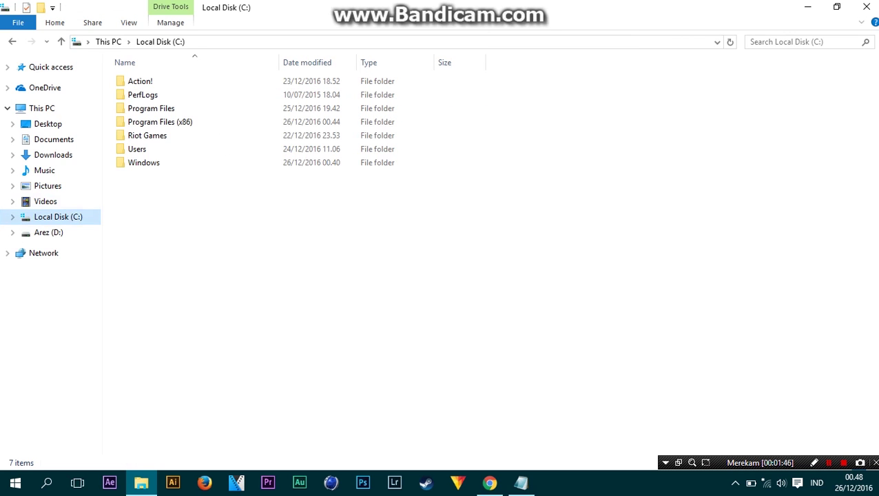
click(150, 108)
double_click(152, 108)
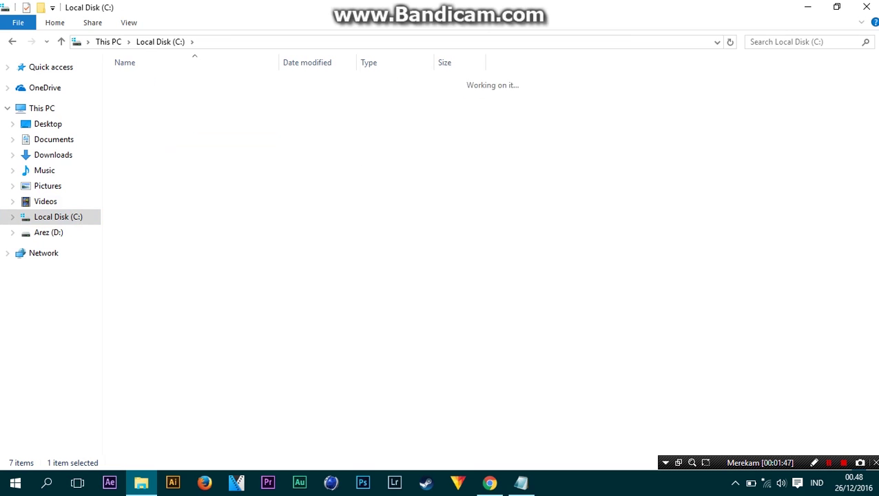
double_click(145, 81)
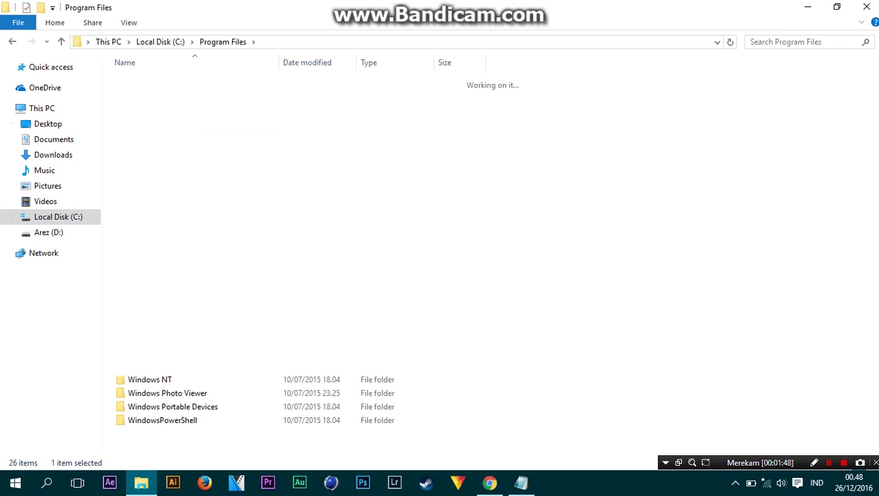
click(158, 81)
double_click(158, 81)
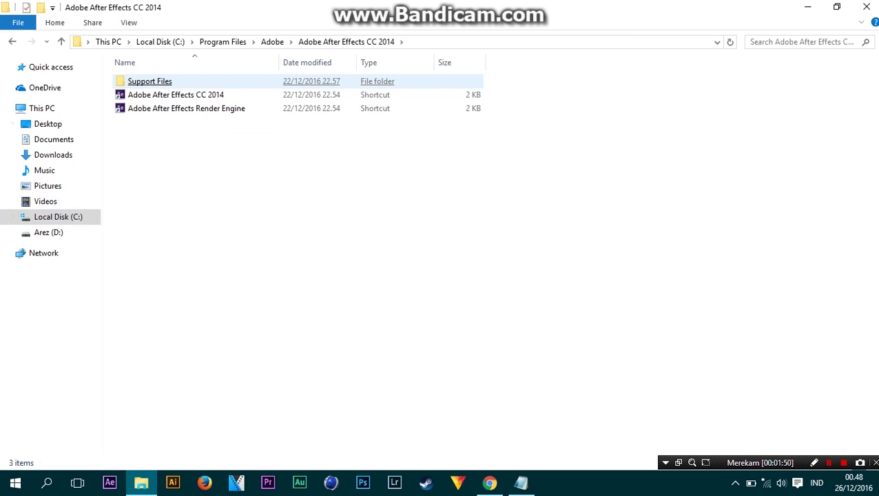
double_click(159, 82)
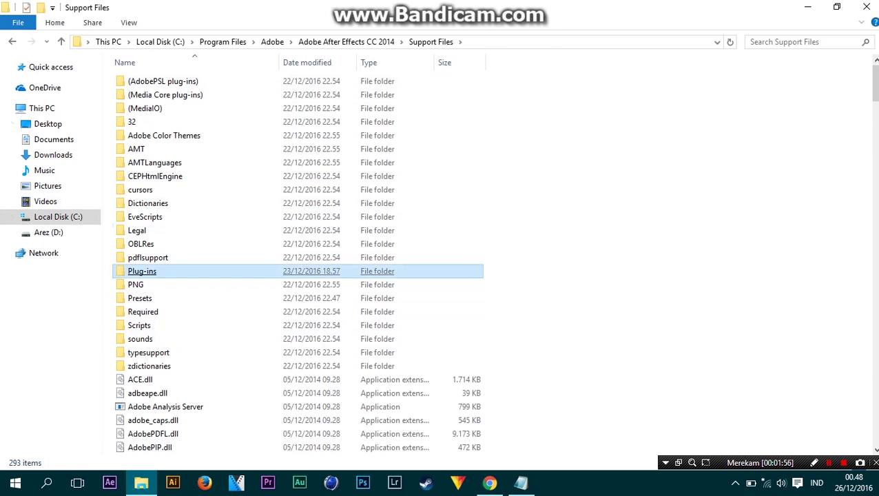
double_click(142, 271)
double_click(150, 149)
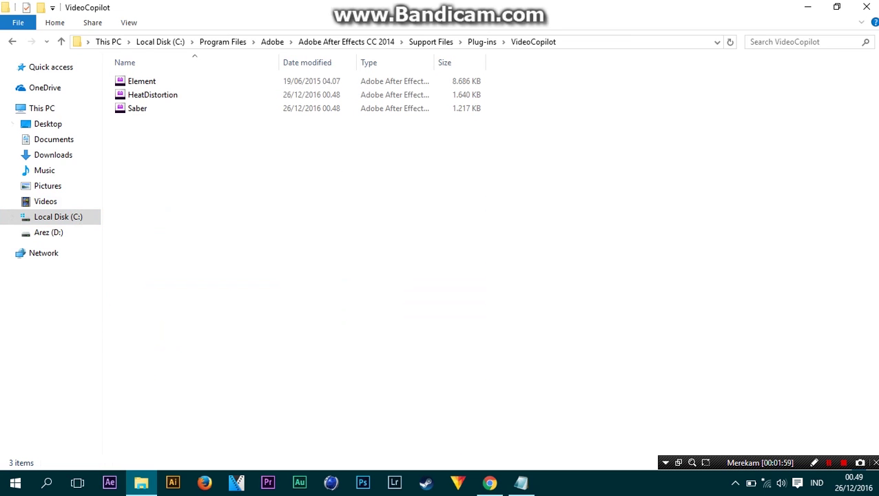
Paste the HeatDistortion plug-in into the VideoCopilot folder, replacing the existing file and granting administrator permission
right_click(169, 151)
click(200, 259)
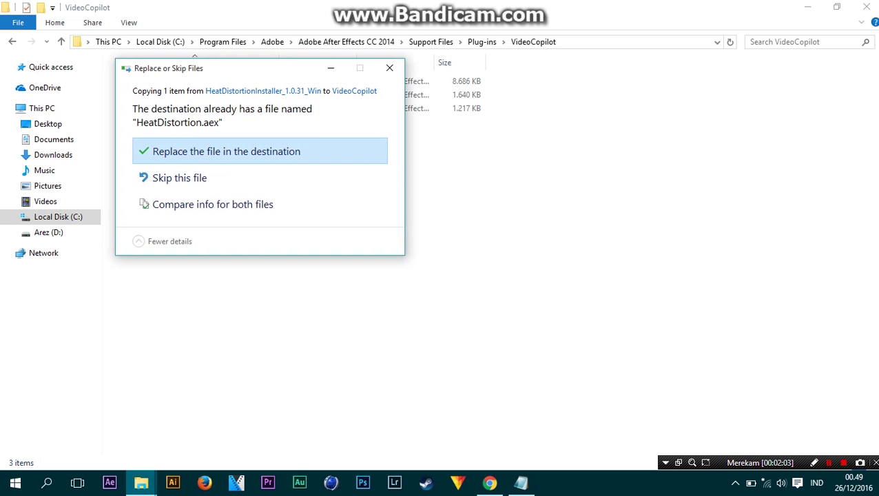
key(Return)
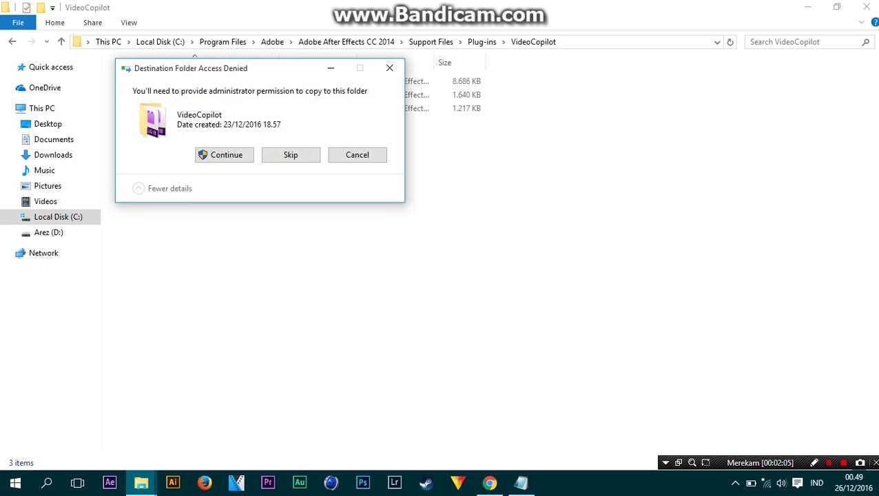
key(Return)
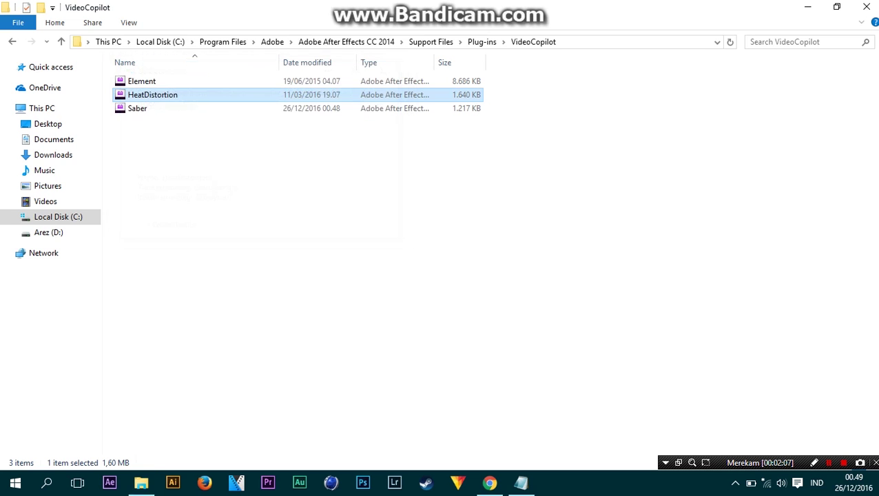
Switch from File Explorer to a fresh After Effects session and dismiss the ray-tracing and disk cache warnings
click(807, 7)
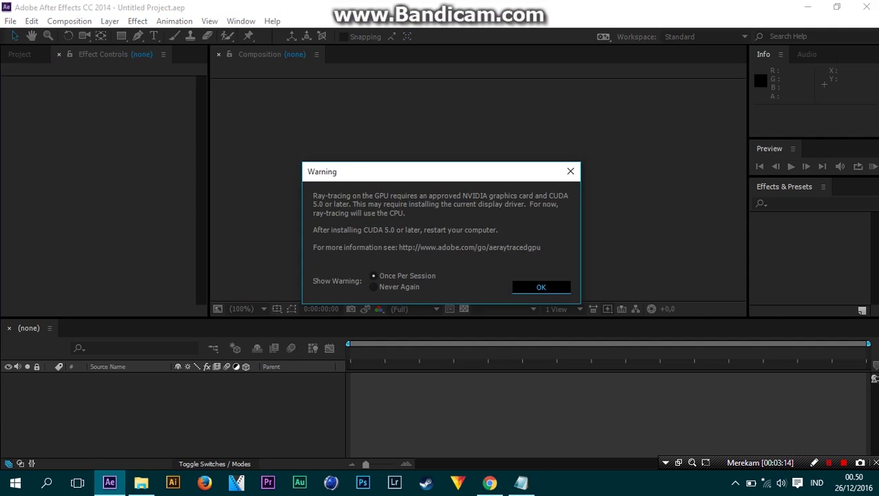
key(Return)
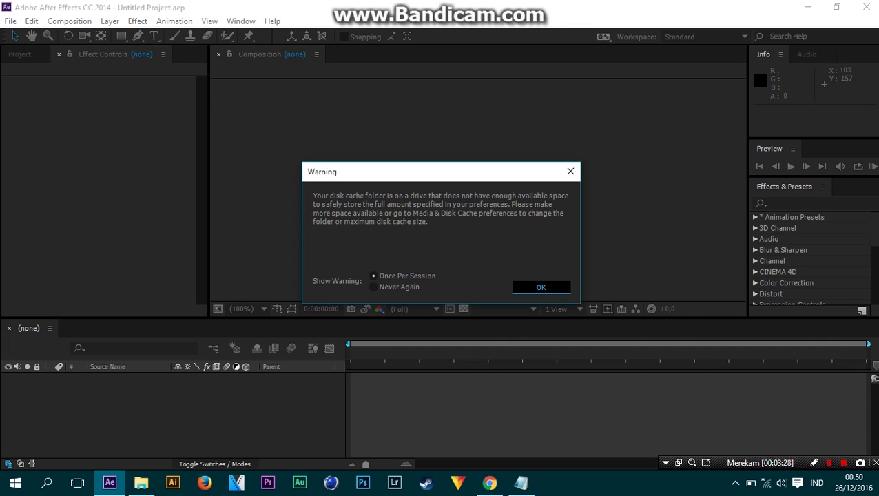
key(Return)
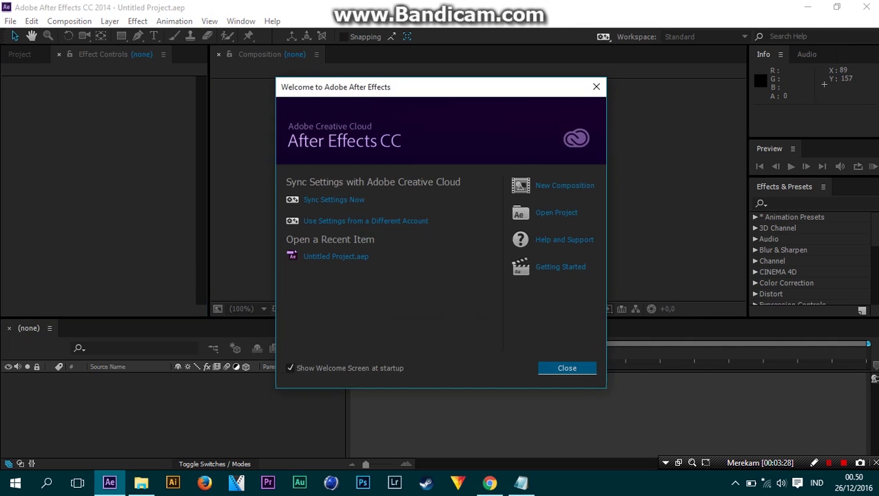
Create a new composition with the default settings and add a dark gray 1920 x 1080 px solid layer
click(564, 185)
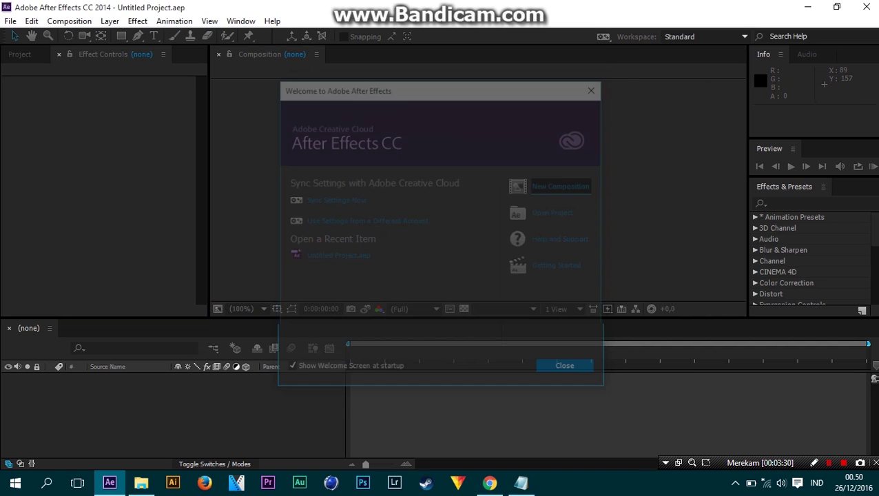
key(Return)
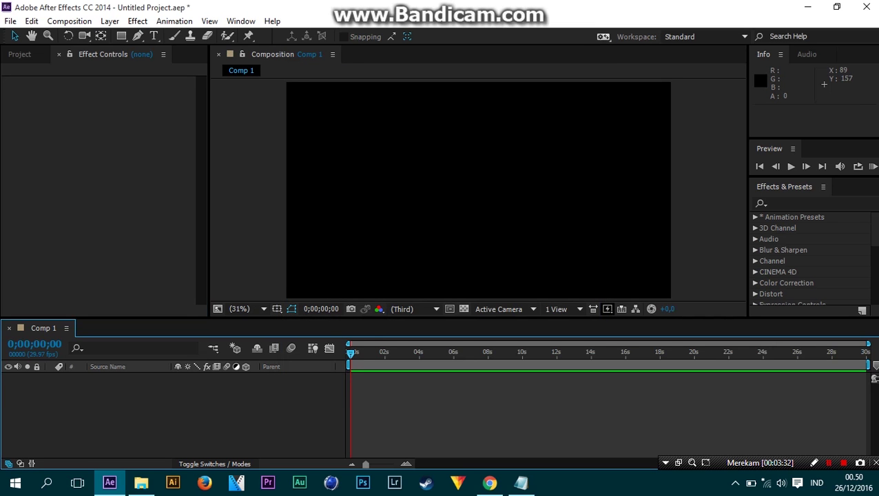
right_click(204, 403)
mouse_move(235, 268)
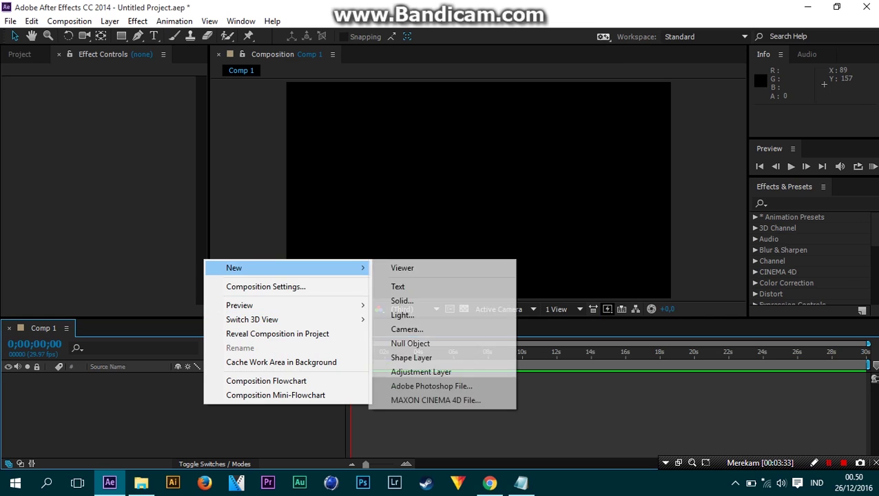
click(402, 301)
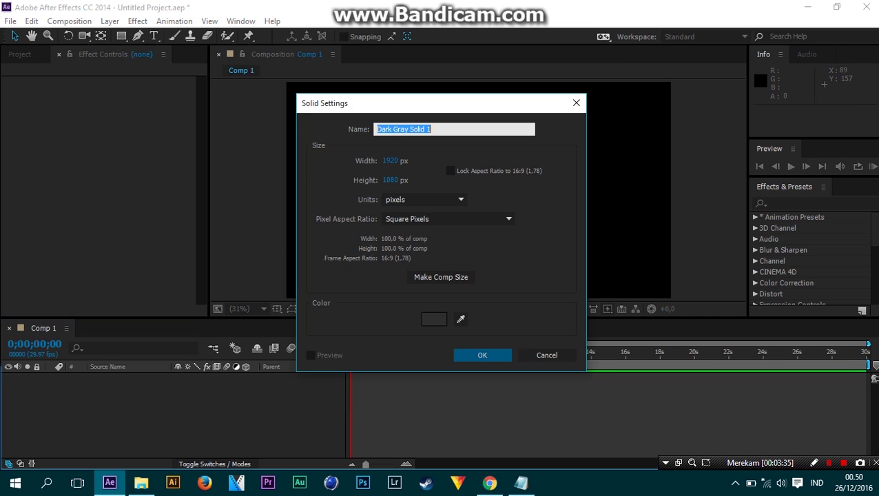
key(Return)
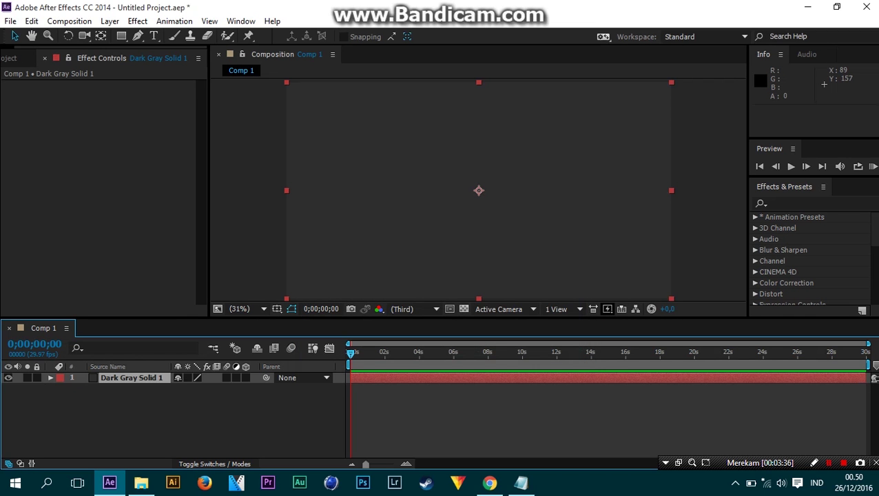
Apply the Video Copilot Saber effect to the dark gray solid
click(137, 20)
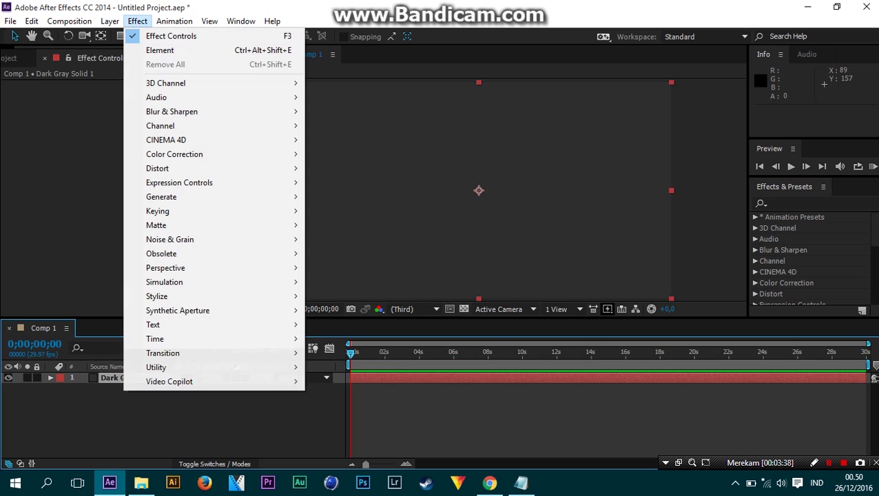
mouse_move(168, 380)
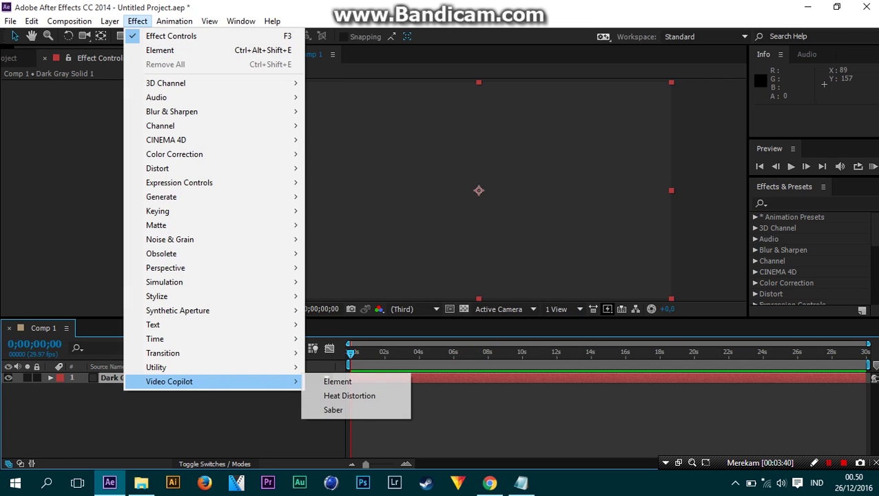
click(338, 410)
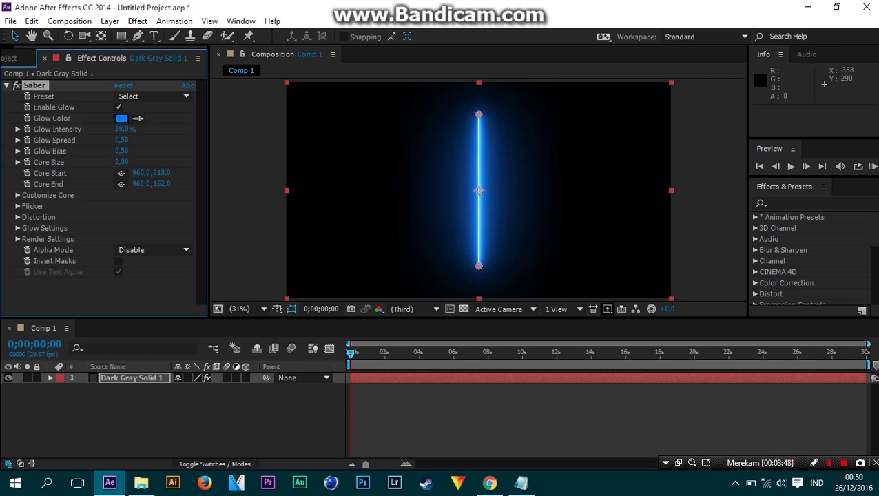
Set Saber's glow color to red (FF0000) and its glow intensity to 49%
click(121, 118)
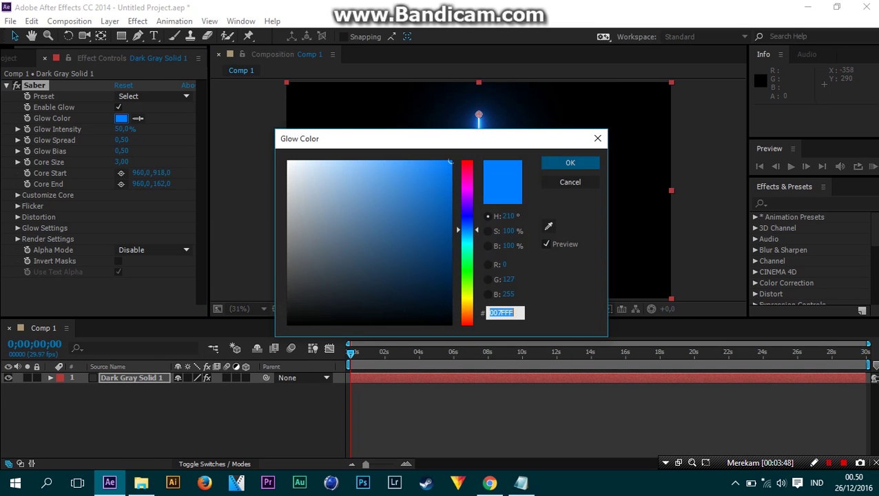
drag(467, 179, 467, 161)
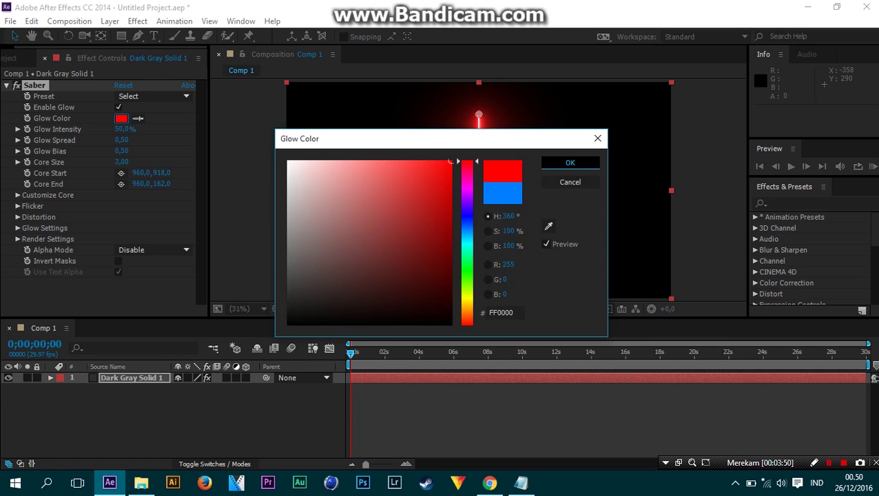
key(Return)
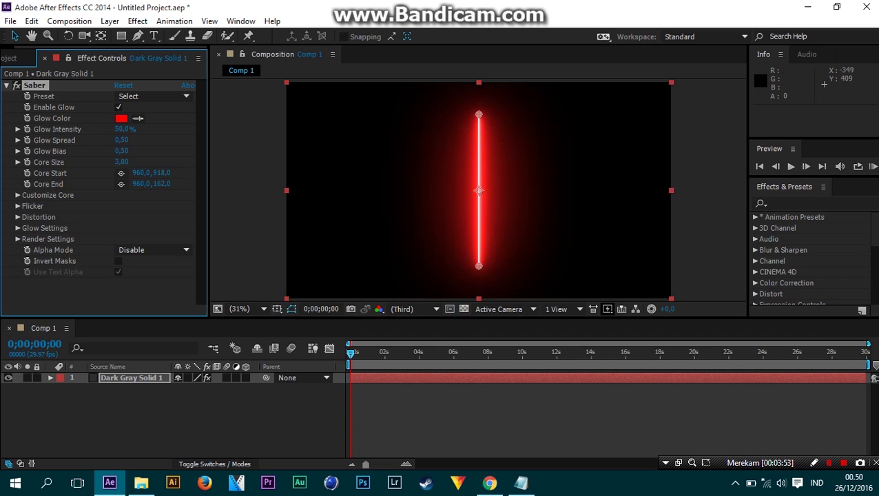
mouse_move(124, 128)
mouse_down()
mouse_move(98, 129)
mouse_move(135, 129)
mouse_up()
Apply the Video Copilot Heat Distortion effect to the solid that carries Saber
click(137, 21)
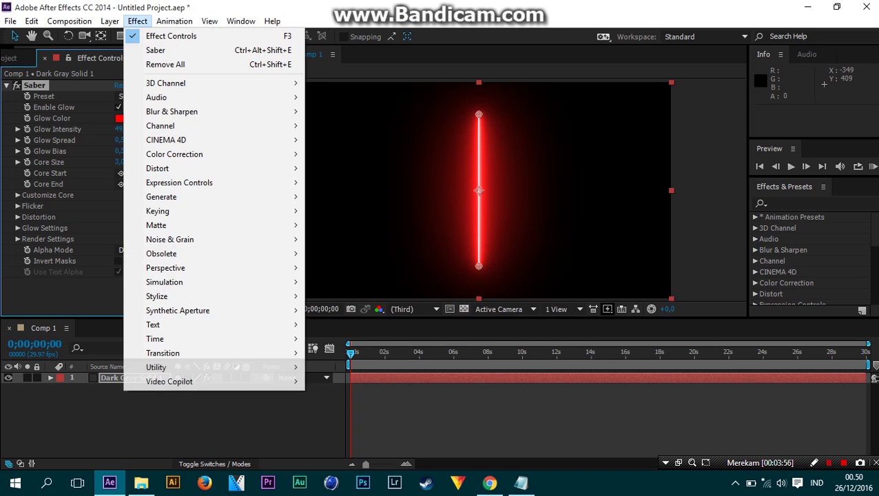
mouse_move(172, 381)
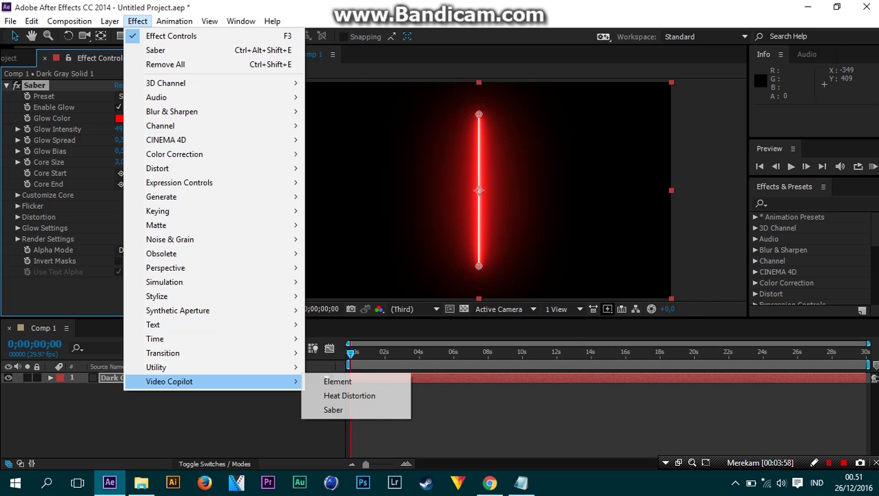
click(347, 396)
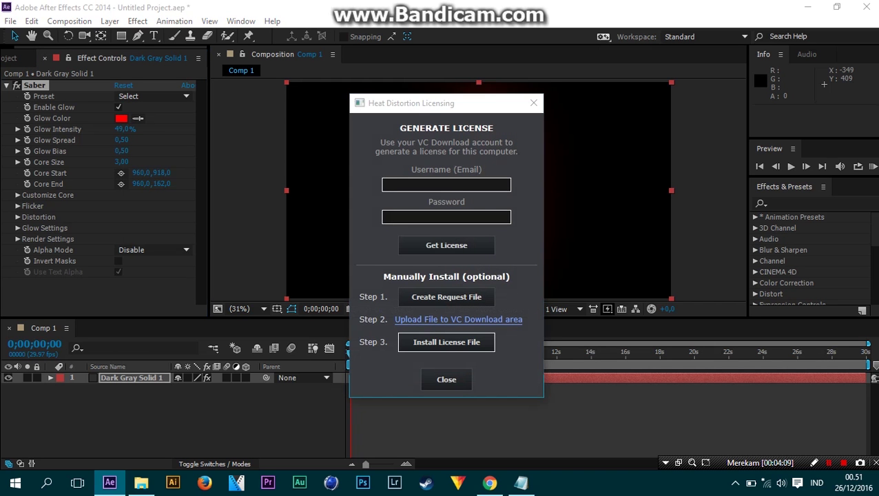
Install the HeatDistortion.license file from the HeatDistortionInstaller folder inside VideoCopilot - Heat Distortion
click(447, 342)
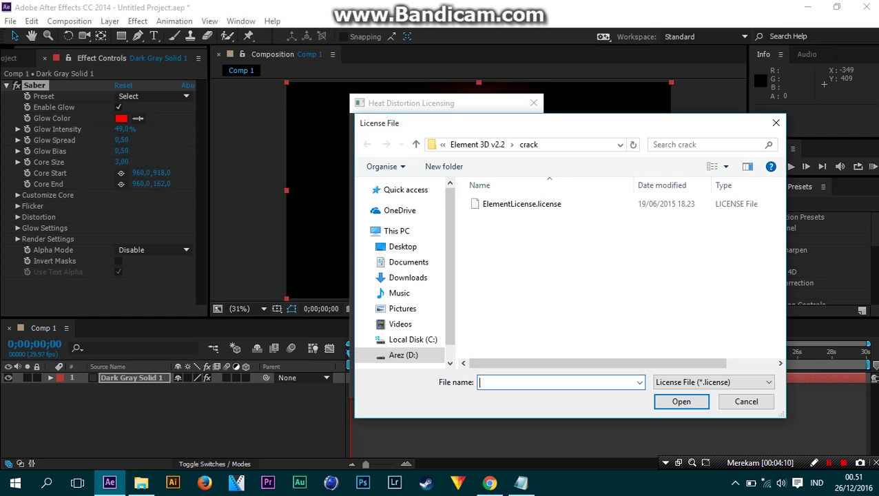
click(477, 144)
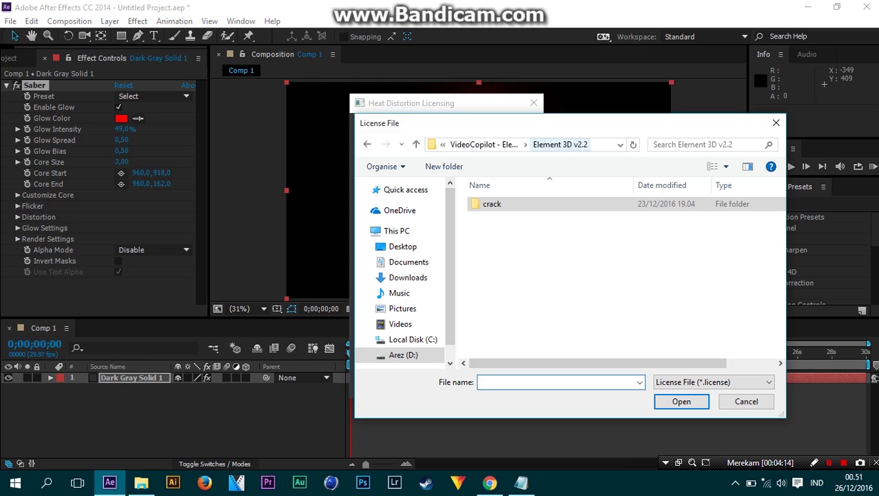
click(485, 144)
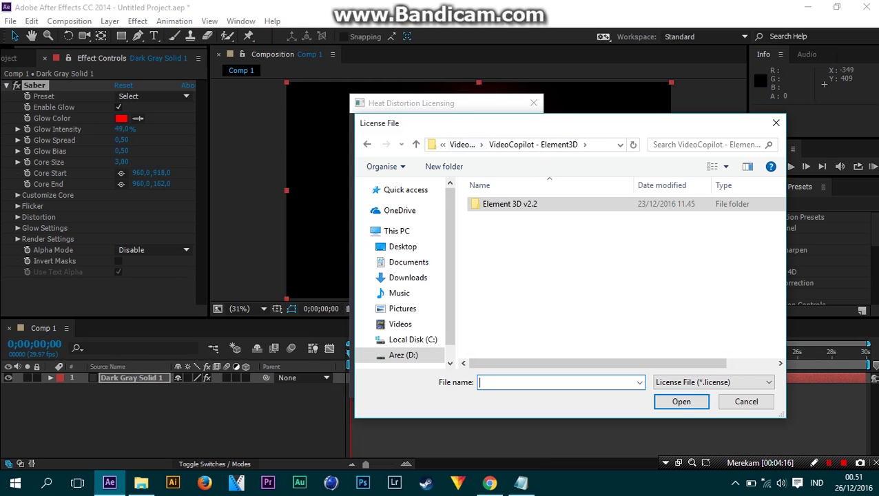
click(462, 144)
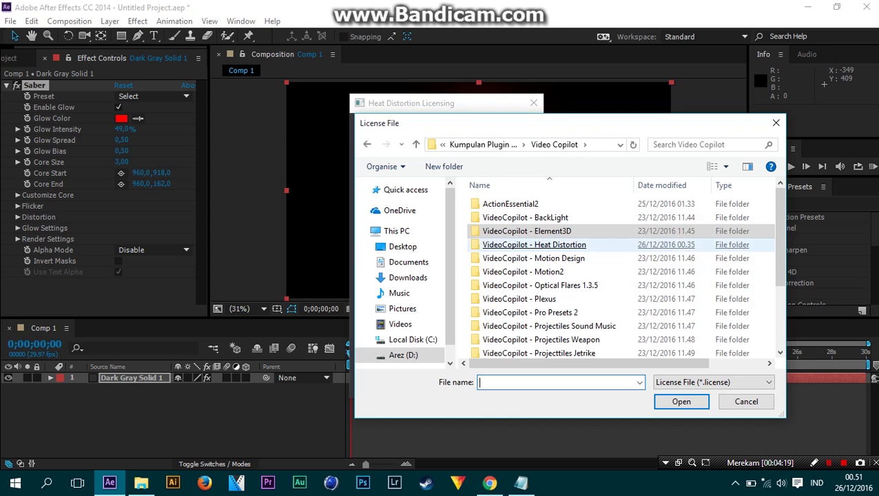
double_click(534, 244)
click(539, 204)
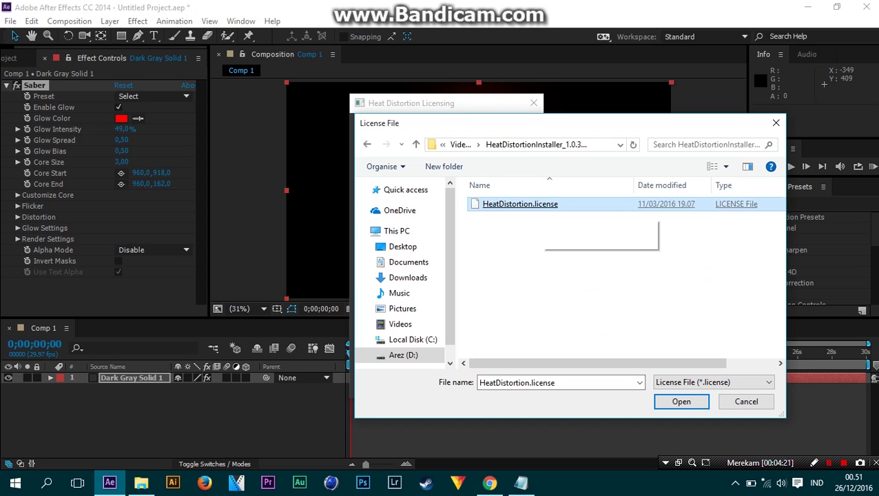
click(538, 204)
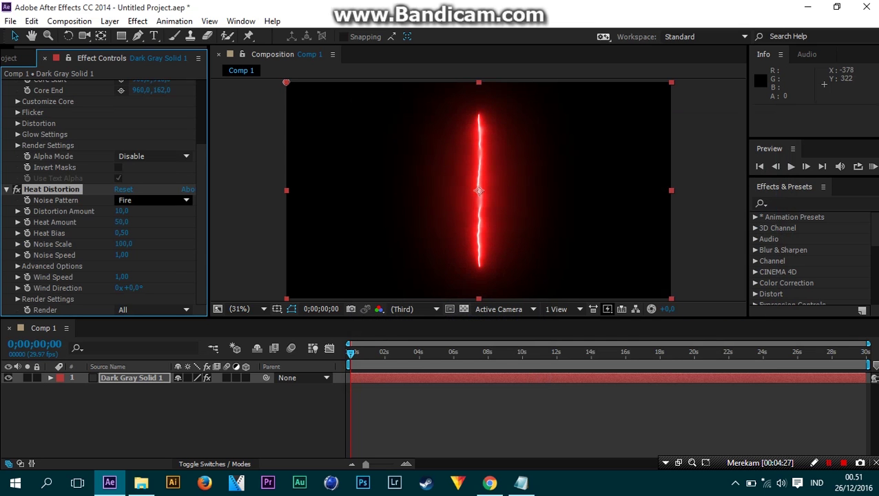
Set Heat Distortion's noise pattern to Smoke and its distortion amount to 18
click(153, 200)
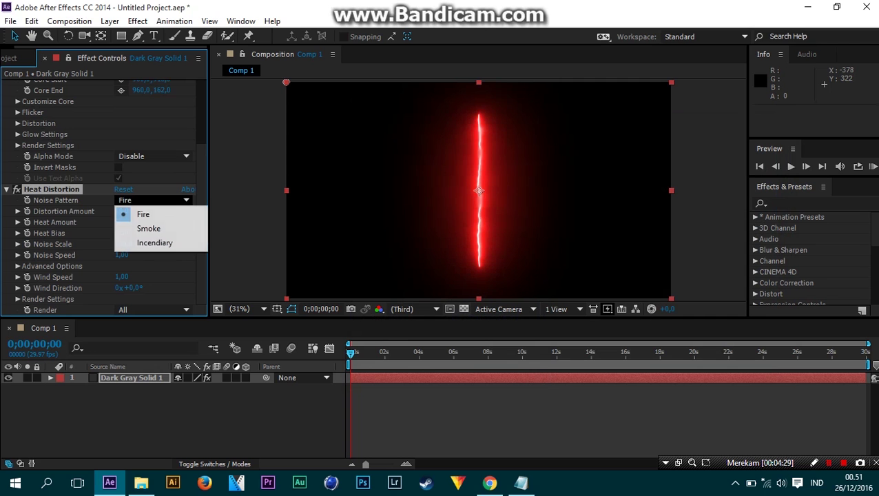
click(148, 228)
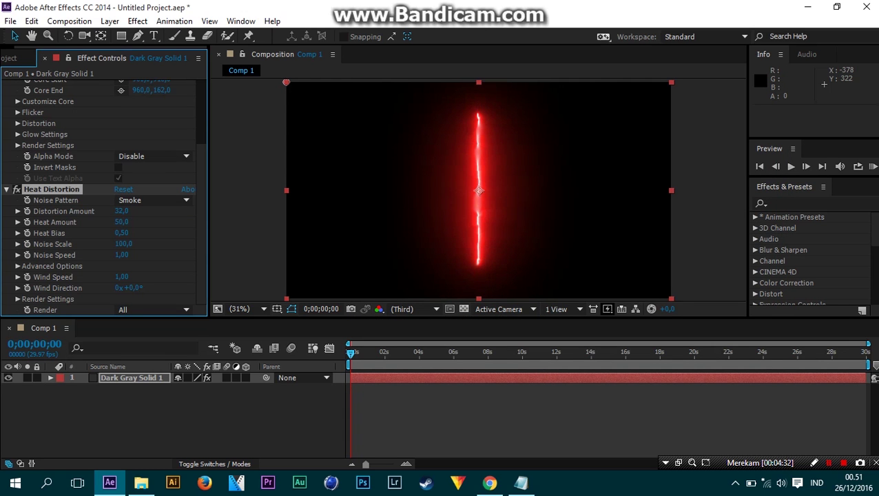
mouse_move(121, 211)
mouse_down()
mouse_move(144, 211)
mouse_move(87, 210)
mouse_move(121, 211)
mouse_move(108, 211)
mouse_up()
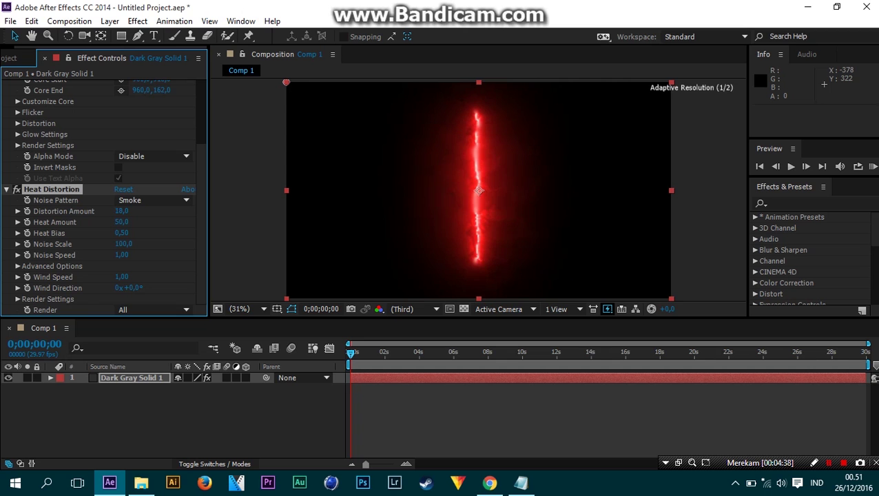